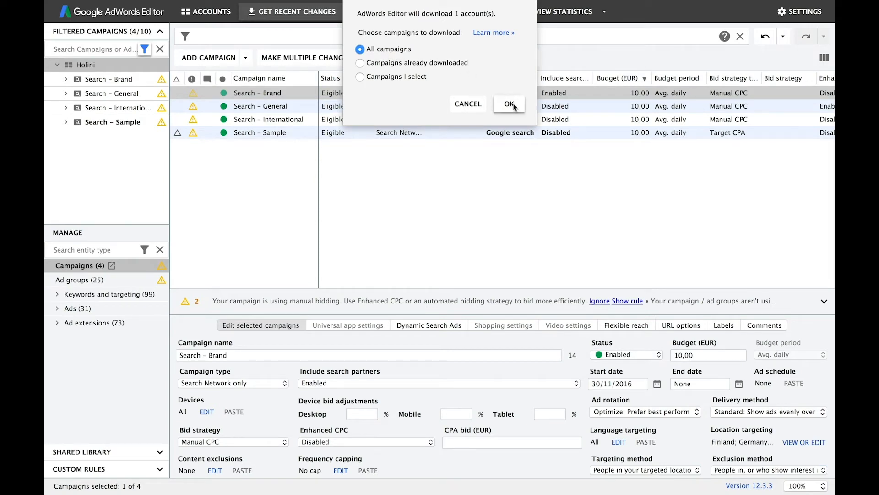
Step: Download recent changes for all campaigns and list the keywords of the Search - Sample campaign
click(509, 105)
click(112, 121)
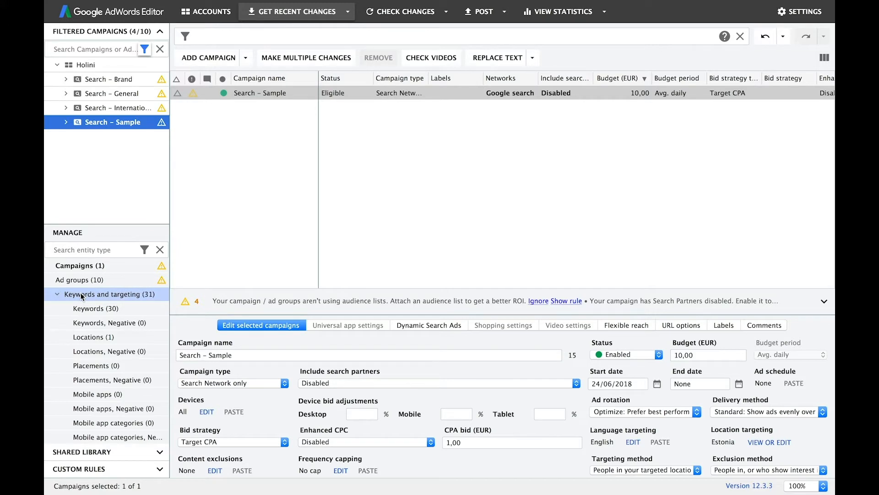
click(90, 310)
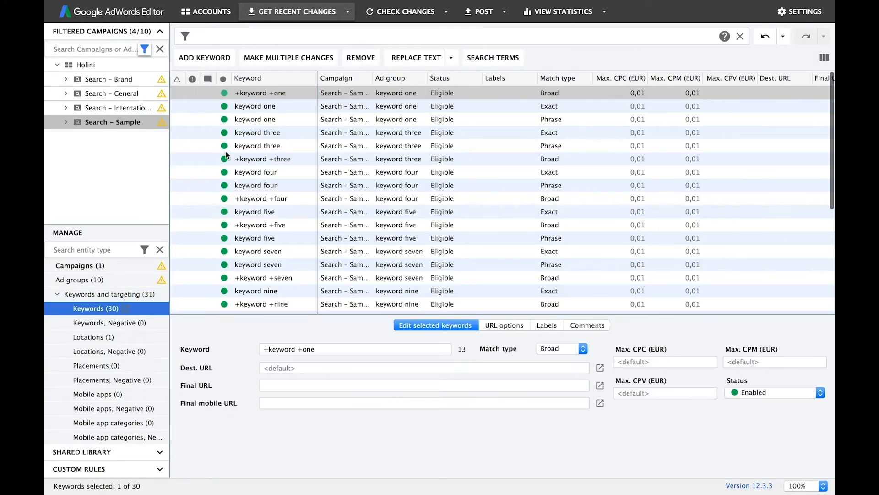
Step: Copy all keywords of the Search - Sample campaign and paste them into the blank Google Sheets spreadsheet starting at A1
click(294, 90)
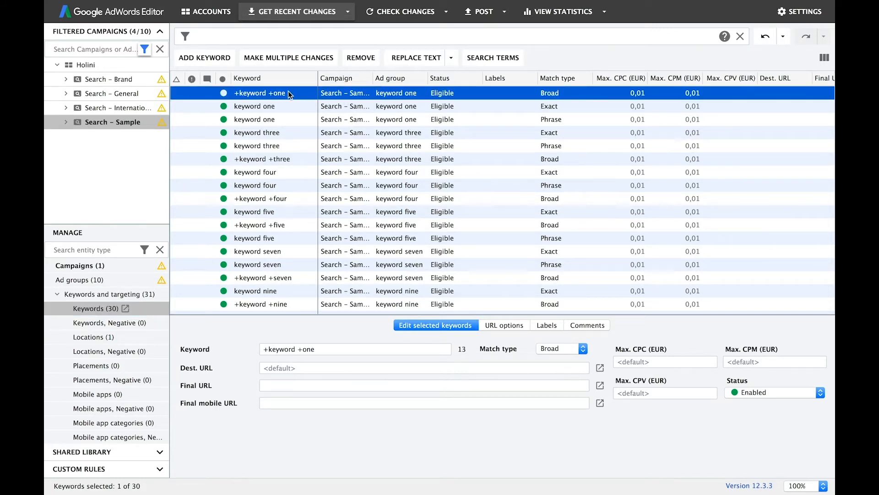
key(super+a)
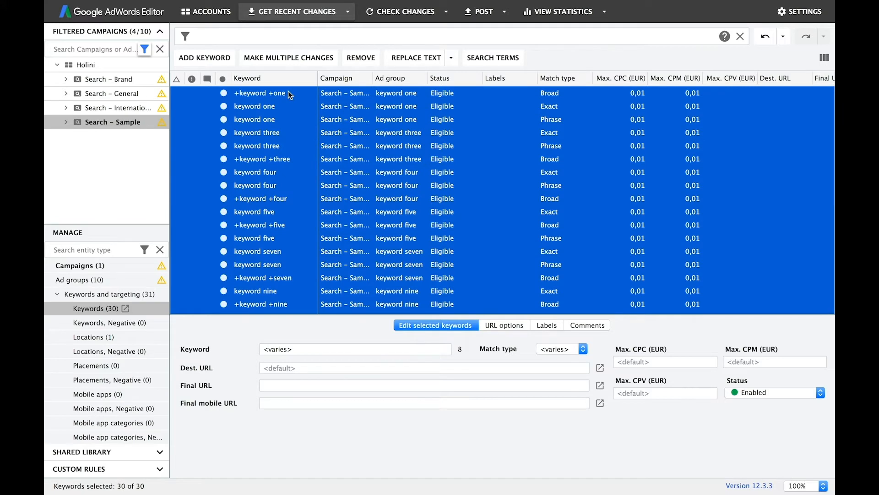
key(super+Tab)
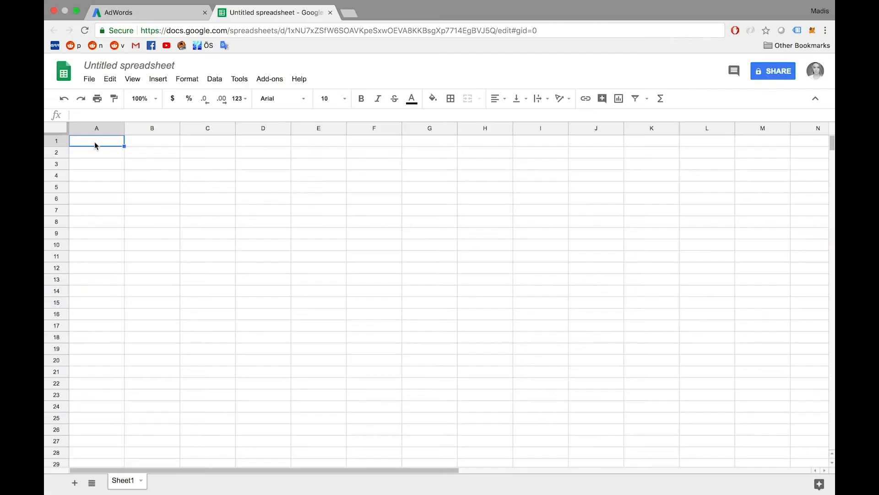
key(super+v)
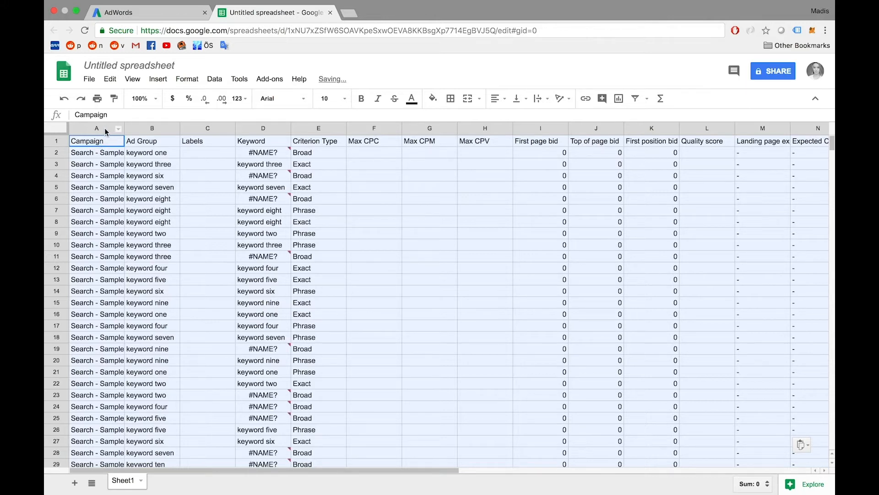
Step: Take the Keyword column as a deduplicated list on Sheet1 and copy it with its header from A1:A11
click(248, 129)
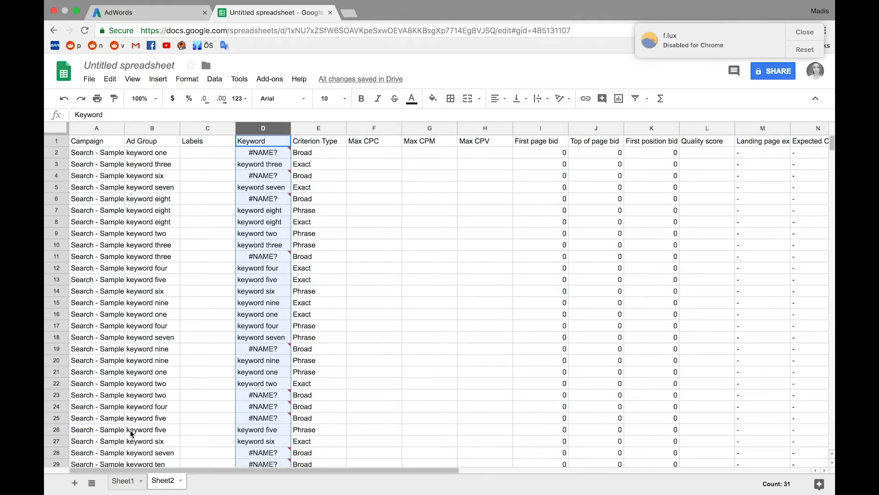
click(126, 484)
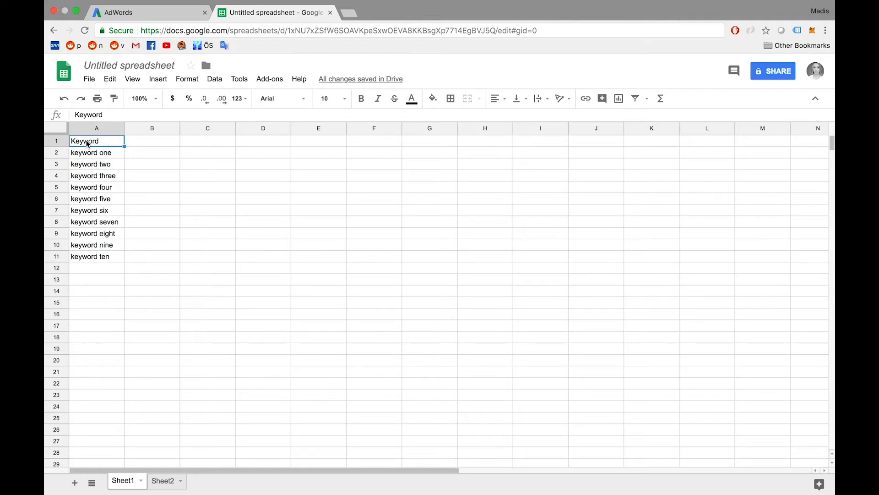
key(super+shift+Down)
key(super+c)
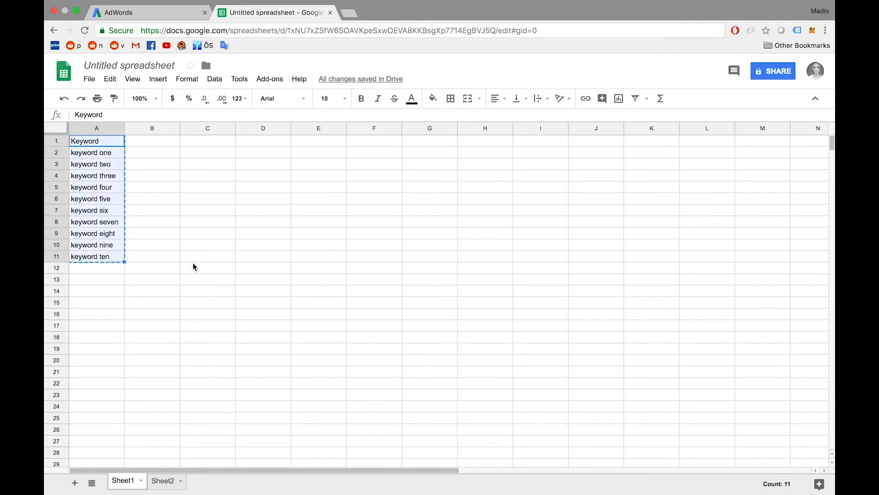
Step: Switch back to AdWords Editor and start making multiple changes to the negative keywords of the Search - Sample campaign
key(ctrl+Left)
key(super+a)
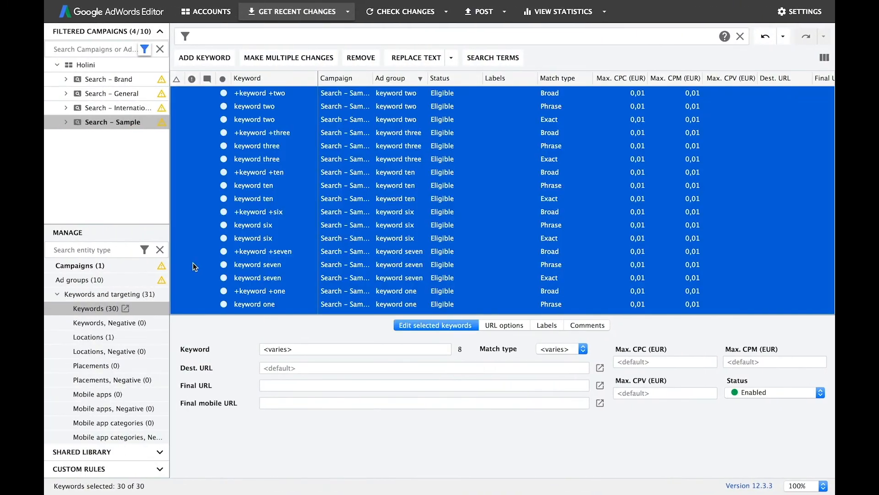
click(106, 323)
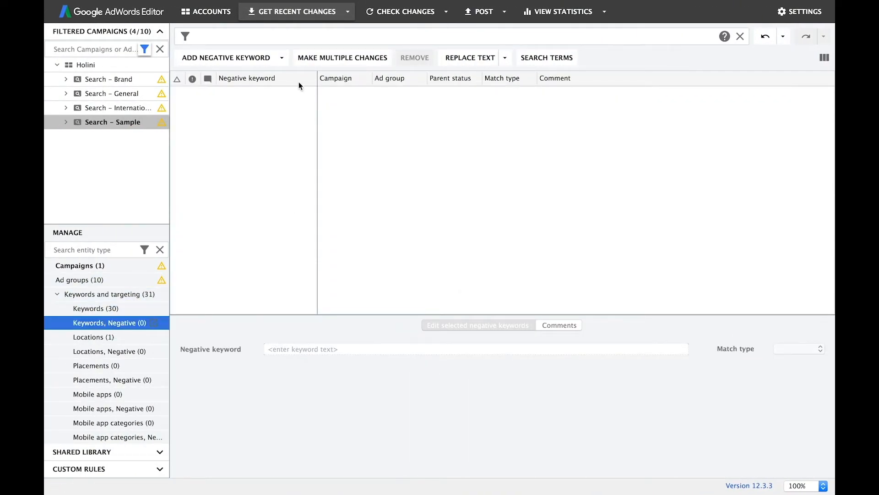
click(333, 58)
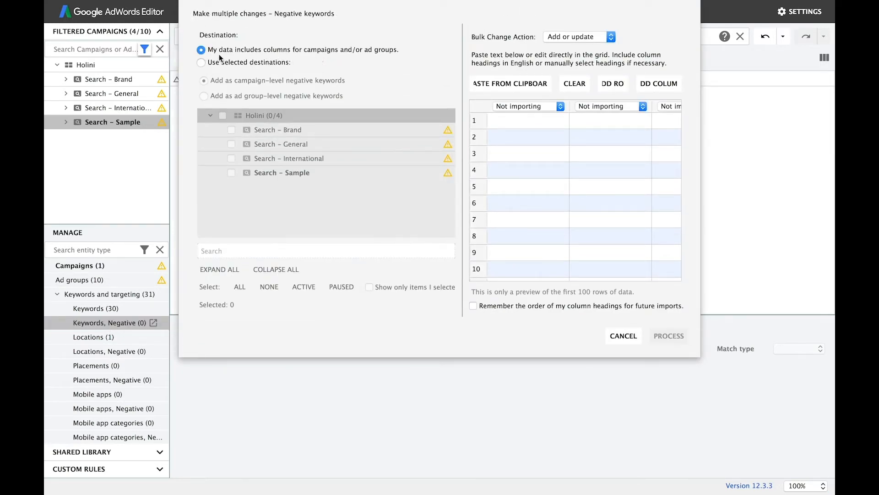
Step: Use selected destinations, adding ad group-level negative keywords to all ad groups of the Search - Sample campaign
click(202, 62)
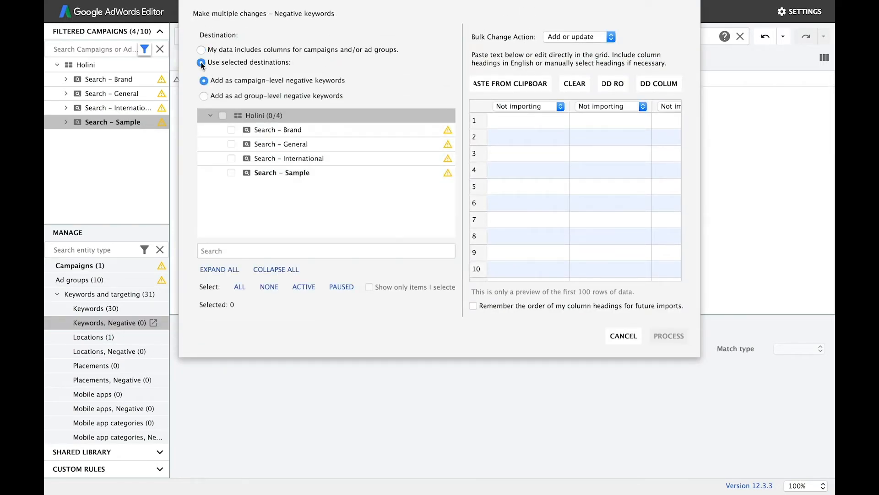
click(204, 96)
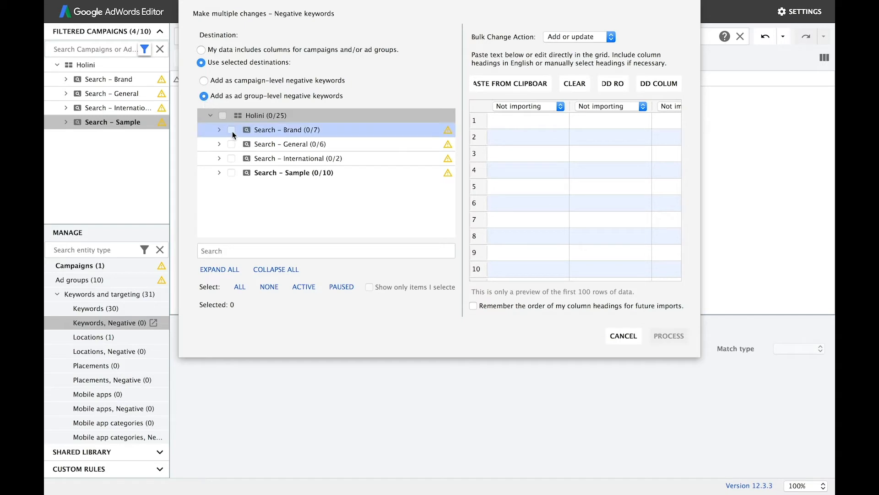
click(231, 173)
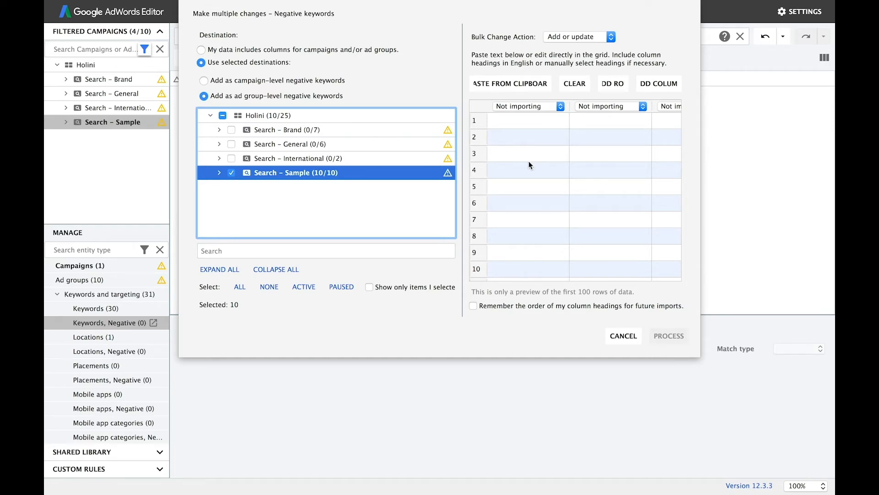
Step: Paste the copied list from the clipboard with its column mapped to Keyword, process it, and finish to review the changes
click(508, 87)
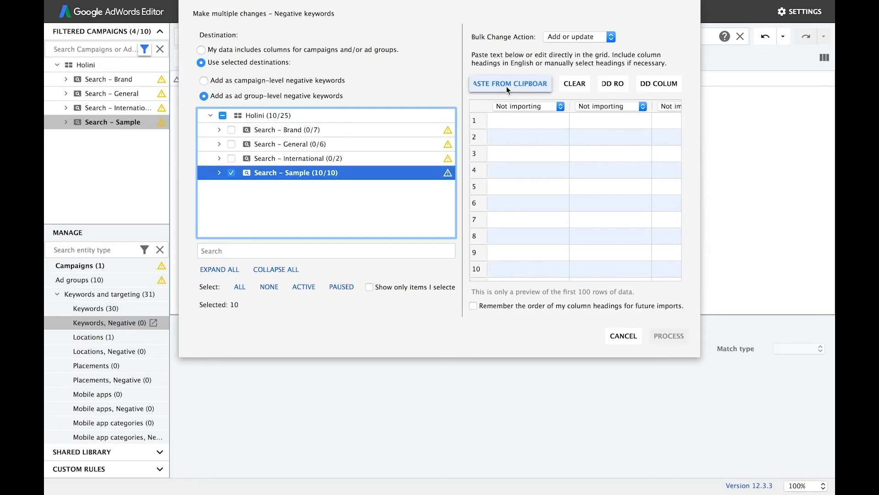
click(526, 106)
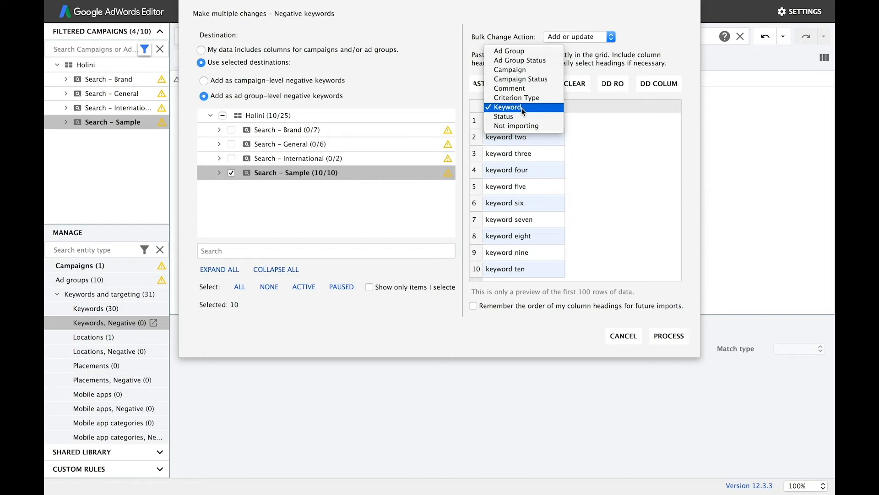
click(523, 108)
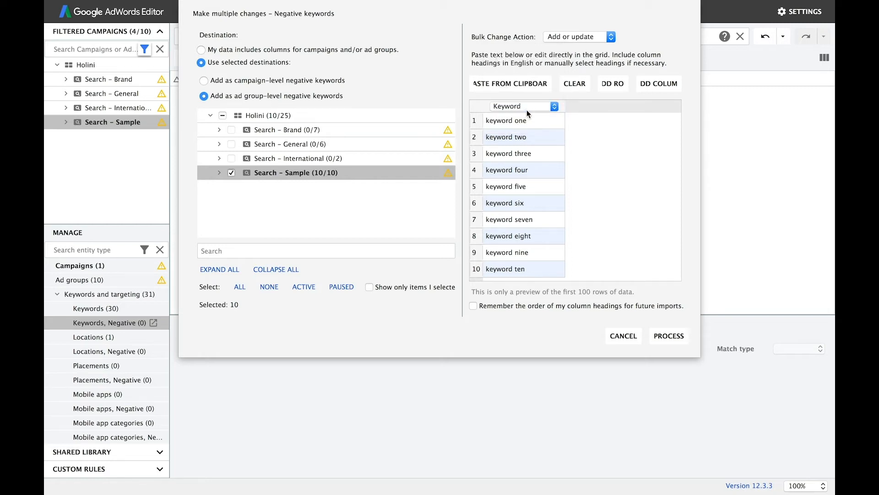
click(668, 338)
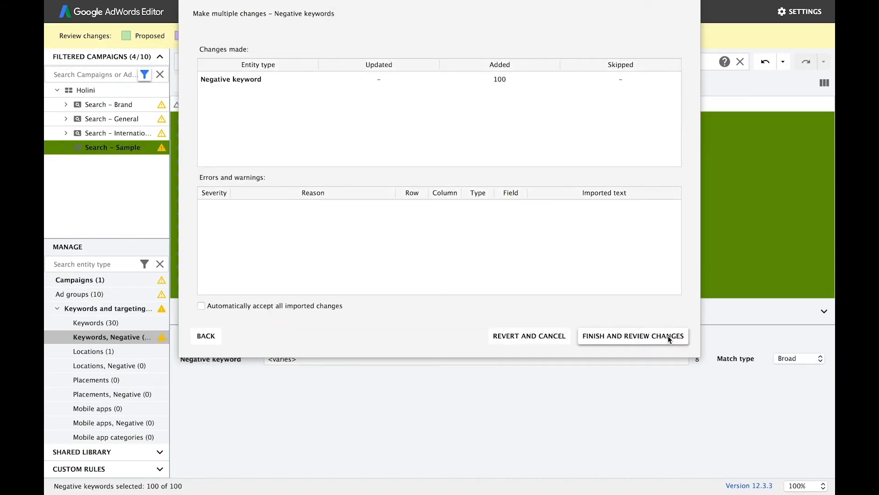
click(632, 337)
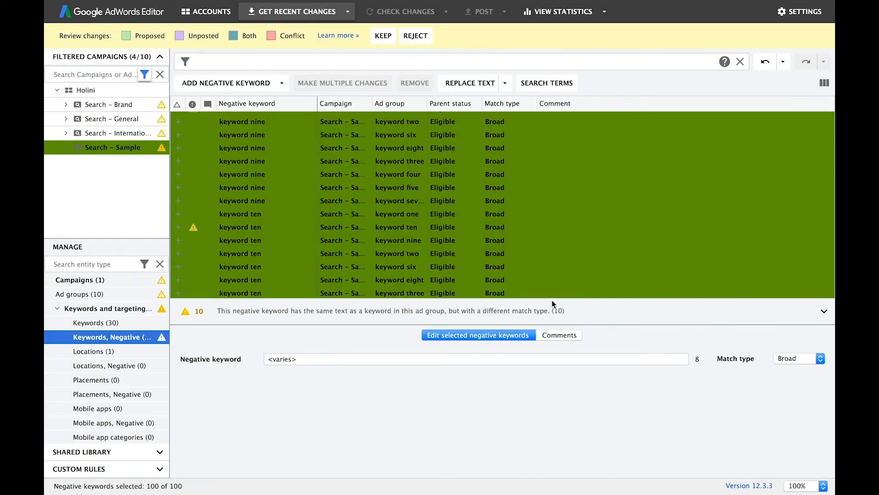
Step: Keep the proposed negative keywords and set the match type of all of them to Exact
click(382, 36)
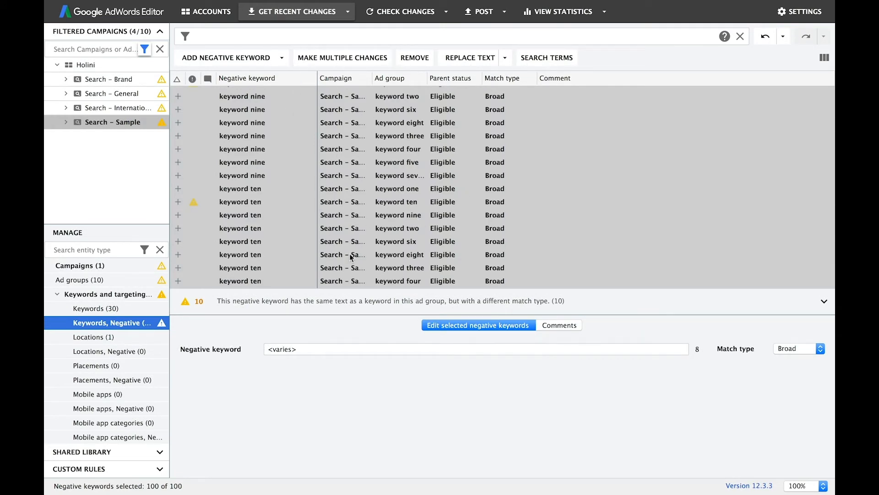
click(797, 349)
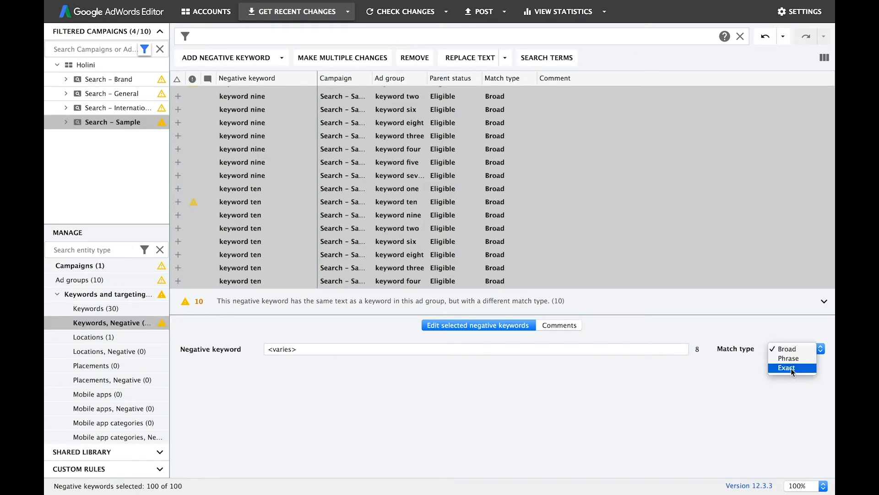
click(792, 369)
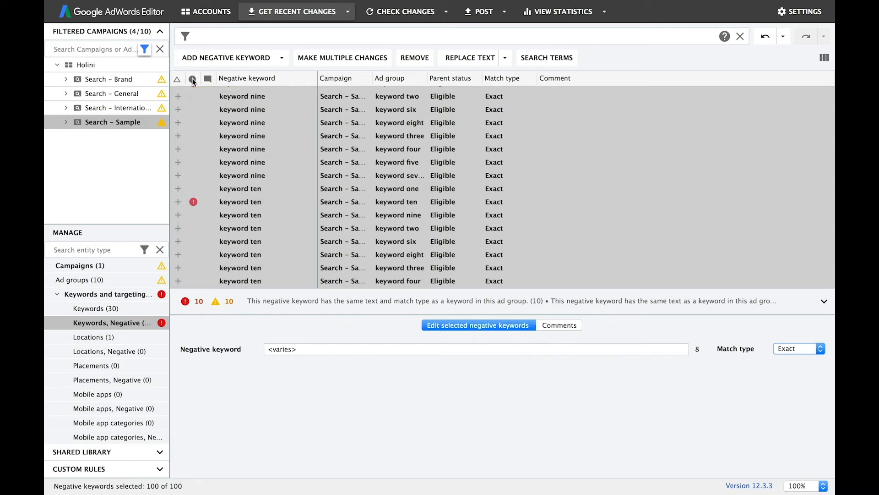
Step: Sort the negative keywords by error status and remove the ten flagged ones that match their own ad group's keyword
scroll(206, 97, up, 10)
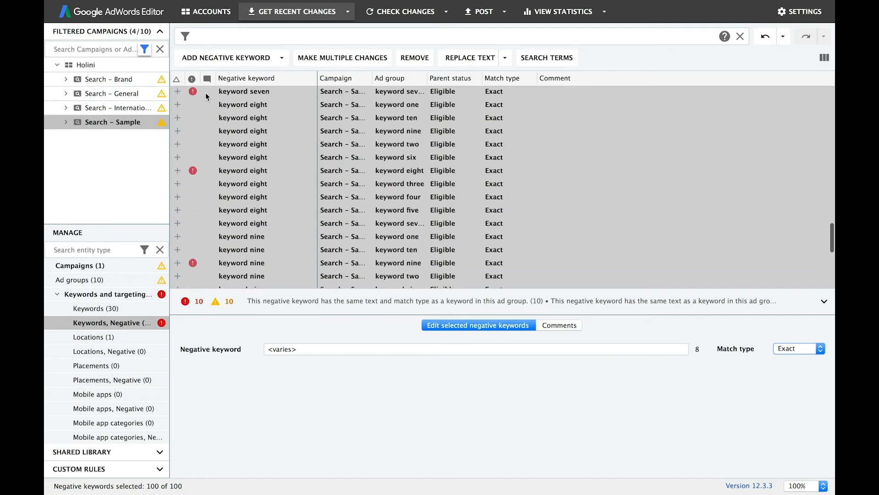
scroll(206, 95, up, 13)
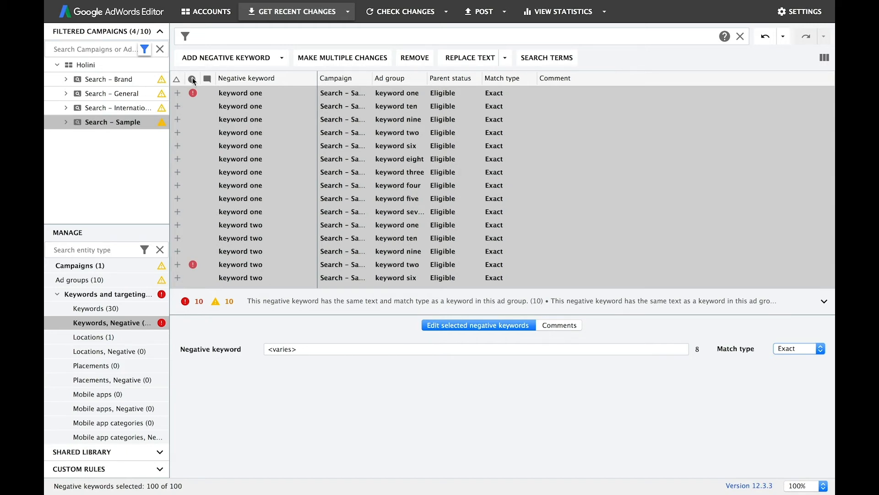
click(193, 82)
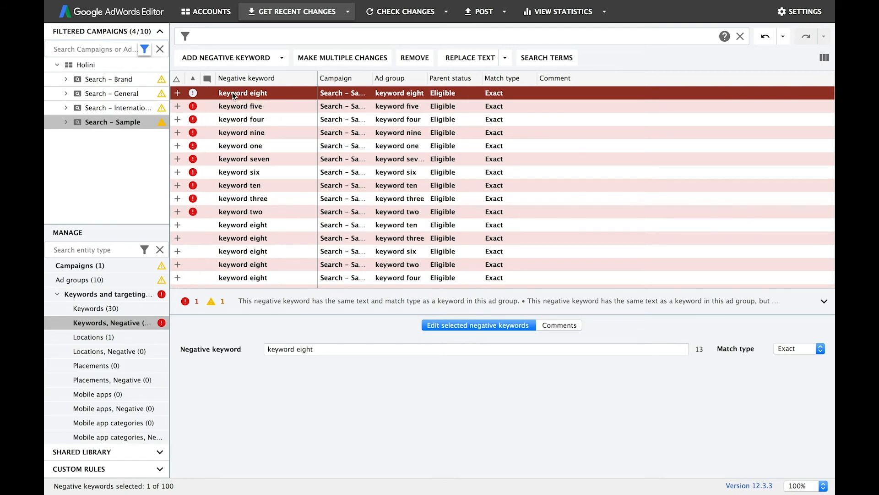
click(292, 118)
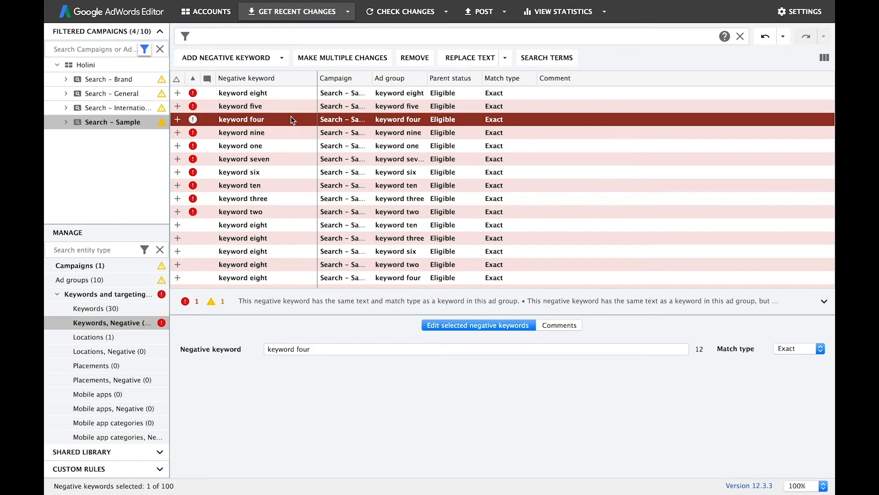
click(284, 92)
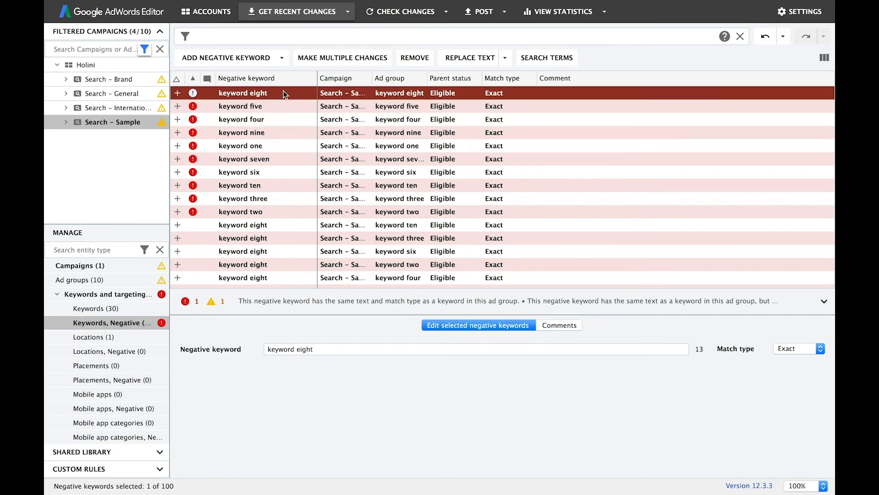
shift+click(265, 212)
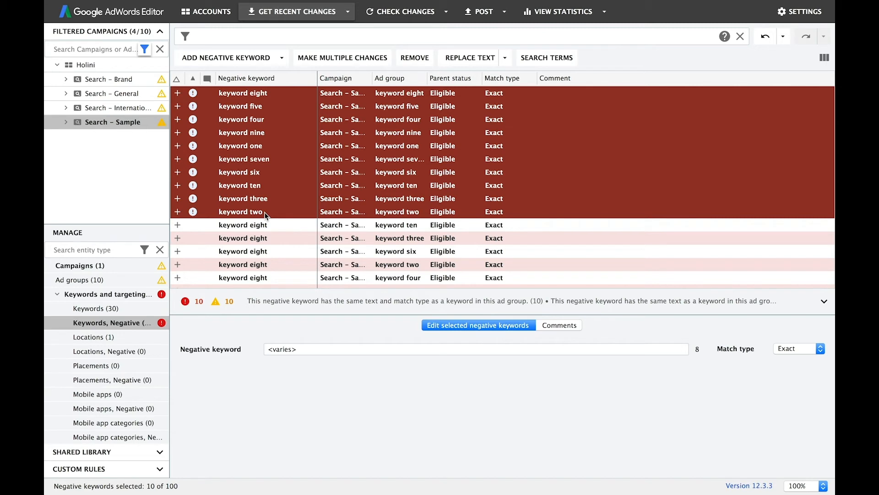
click(415, 59)
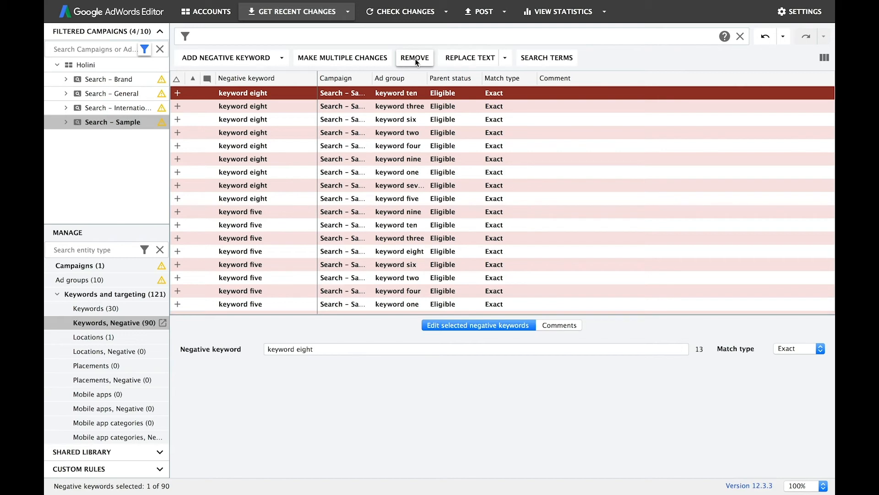
Step: Check the changes in the selected campaign and post them to AdWords
click(411, 14)
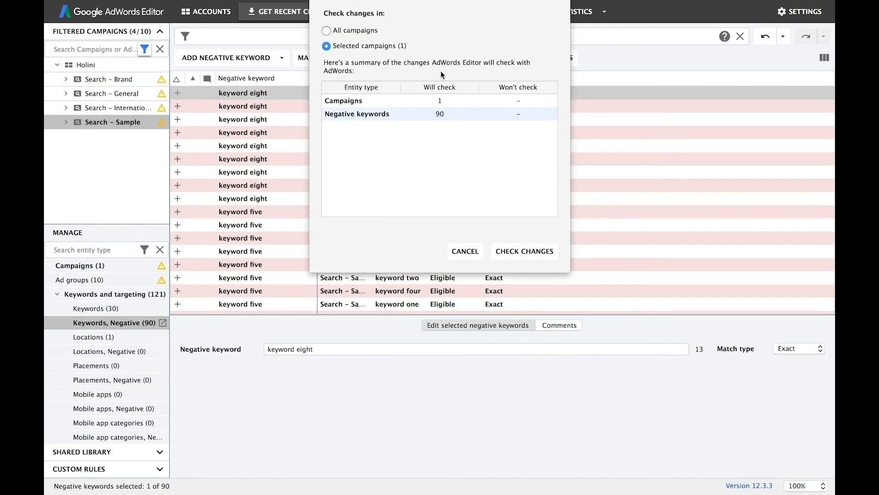
click(525, 250)
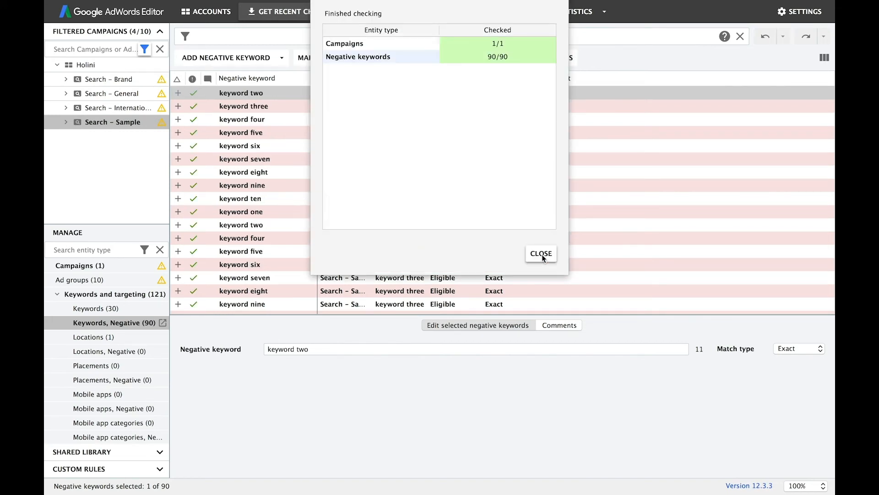
click(542, 255)
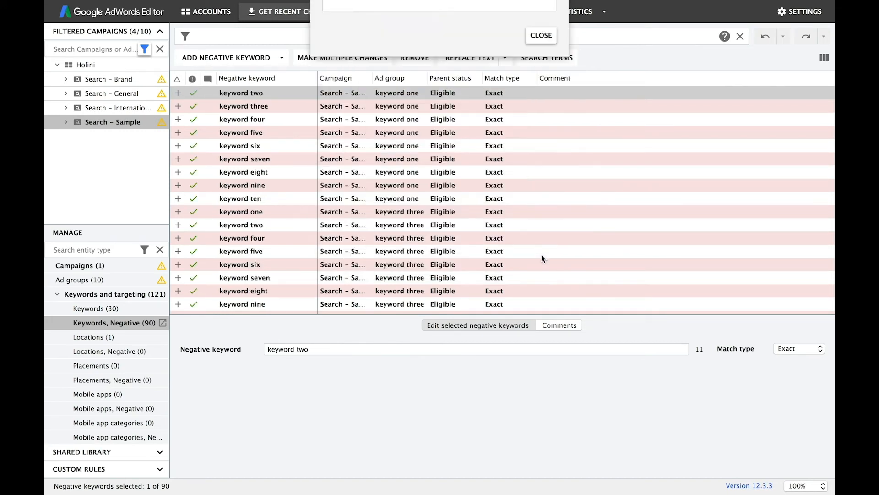
click(479, 14)
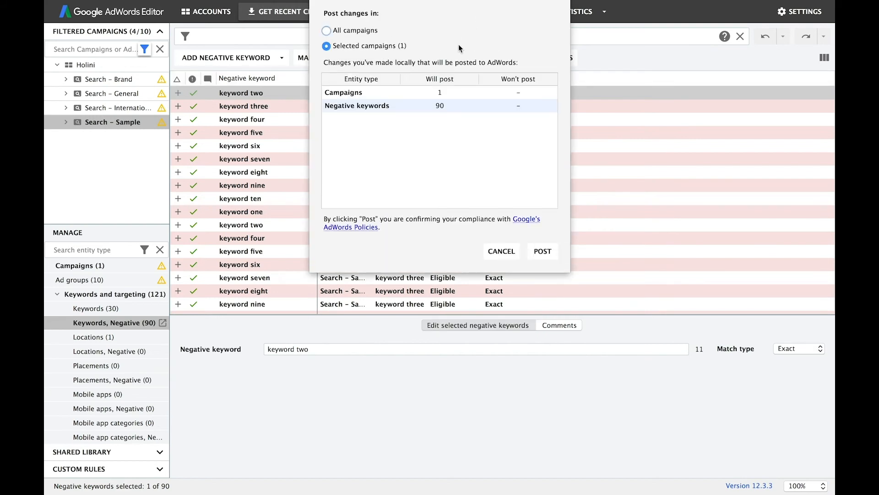
click(542, 252)
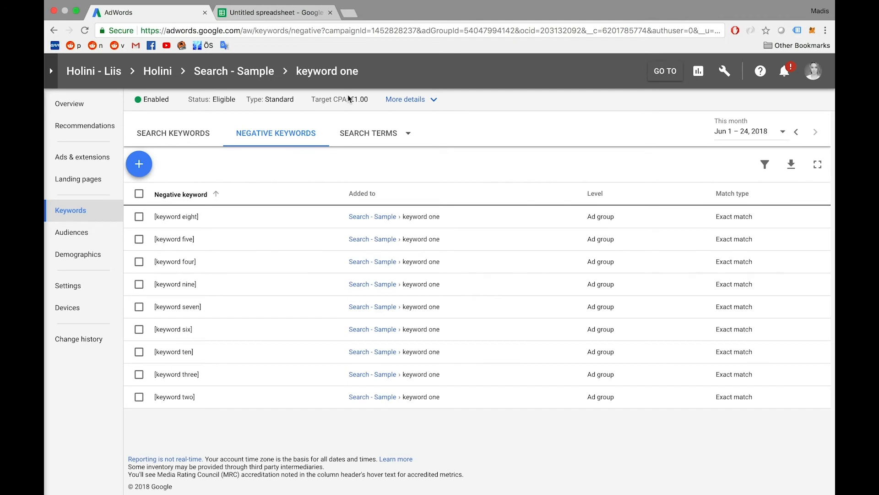
Step: In the AdWords web page, search the keyword one ad group's negative keywords for "keyword one", and close the search
key(super+f)
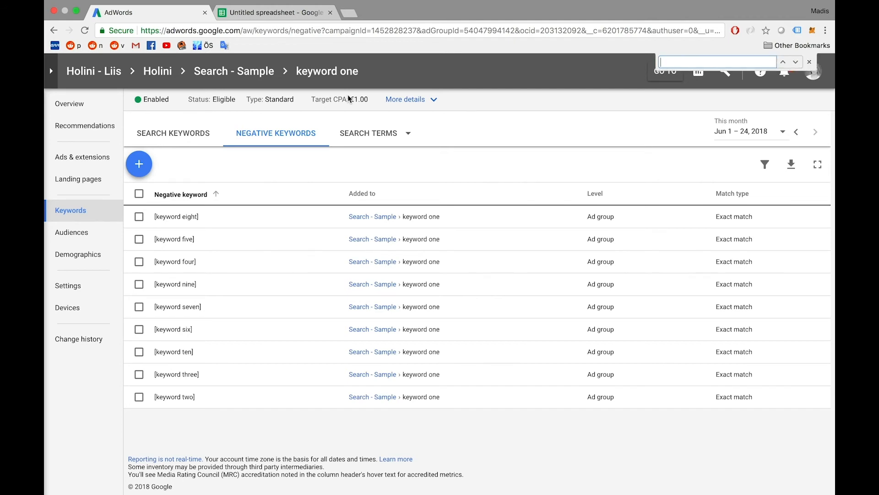
text(keyword o)
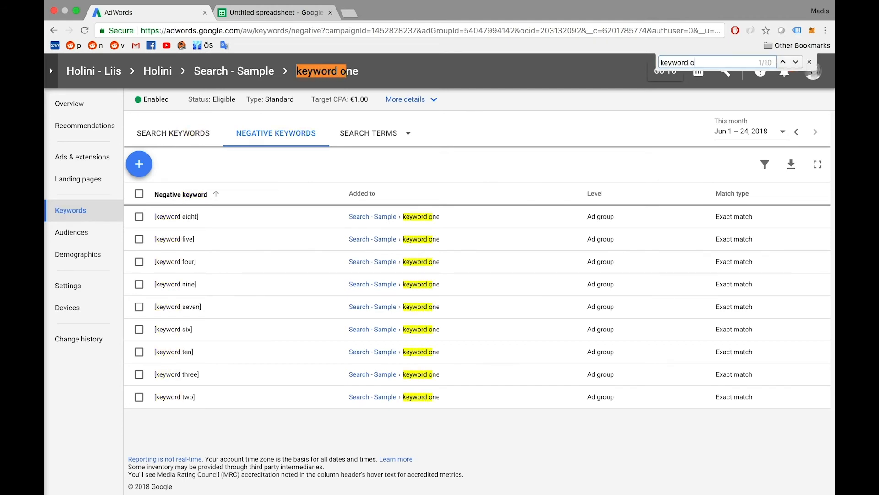
text(ne)
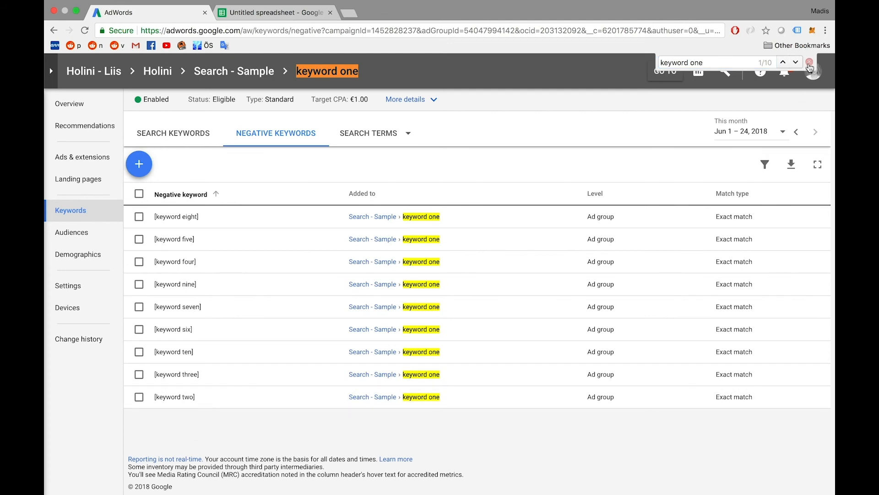
click(809, 62)
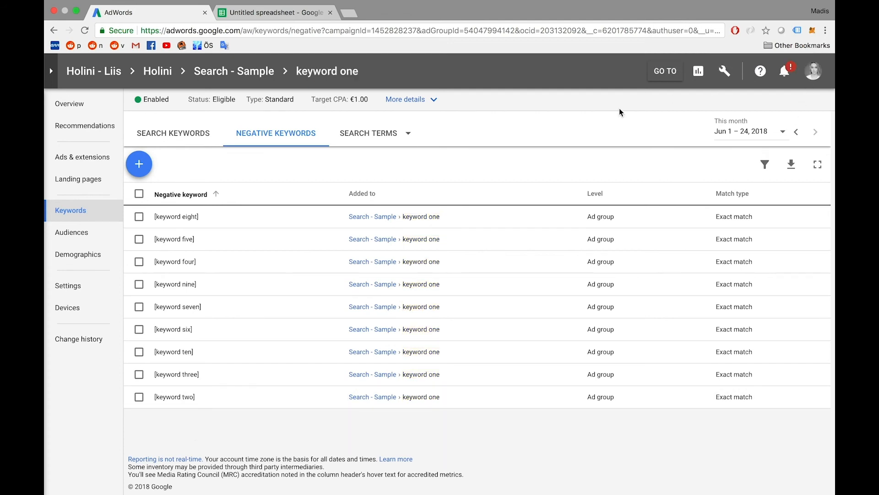